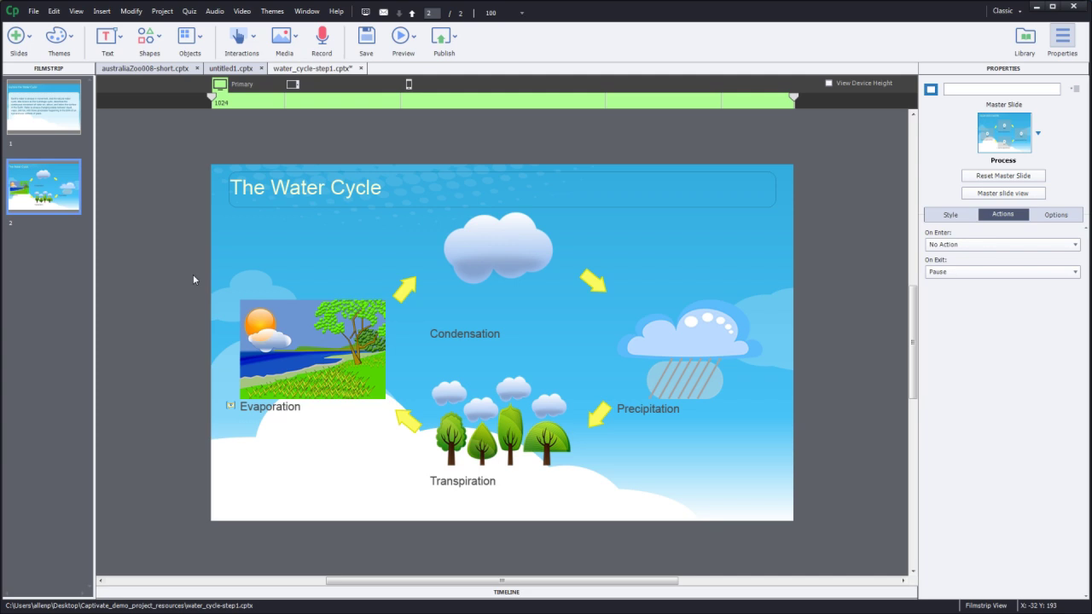
After selecting the slide title, insert a Content Slide as slide 3 in the Process layout.
click(363, 189)
double_click(365, 189)
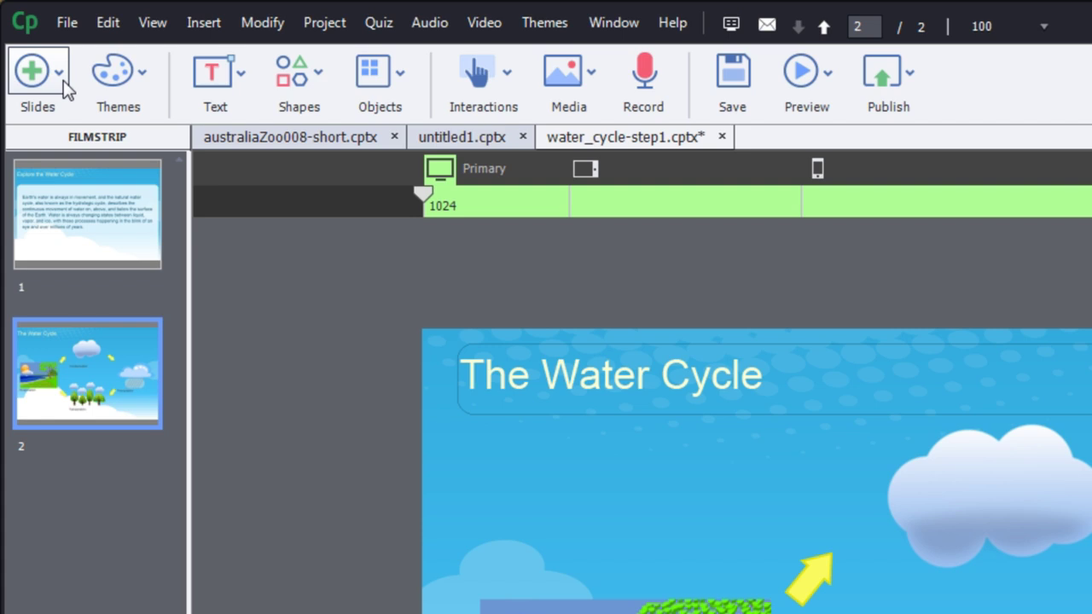
click(63, 81)
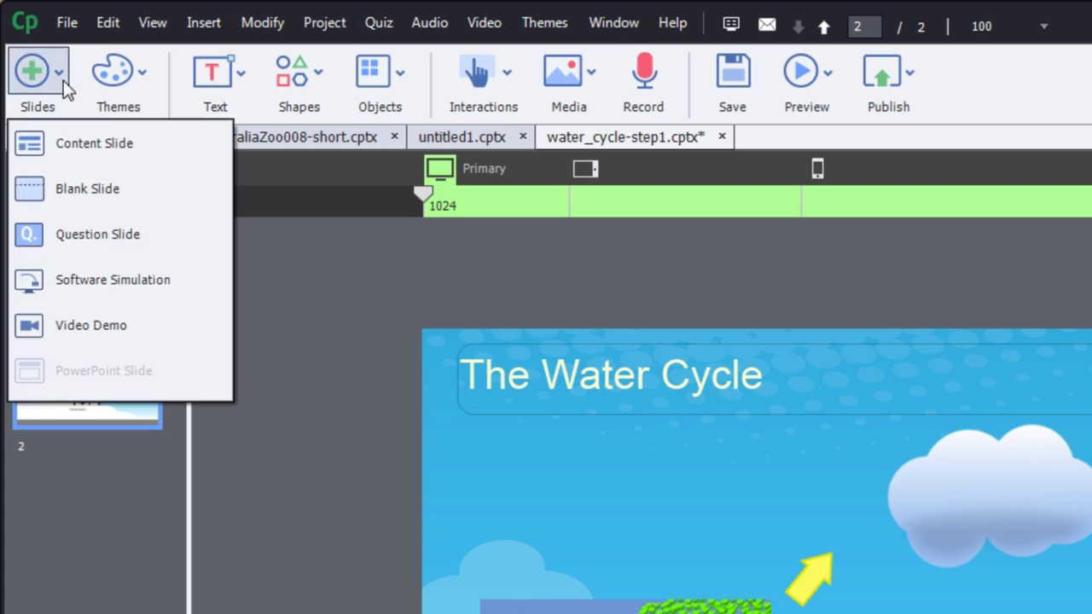
click(60, 141)
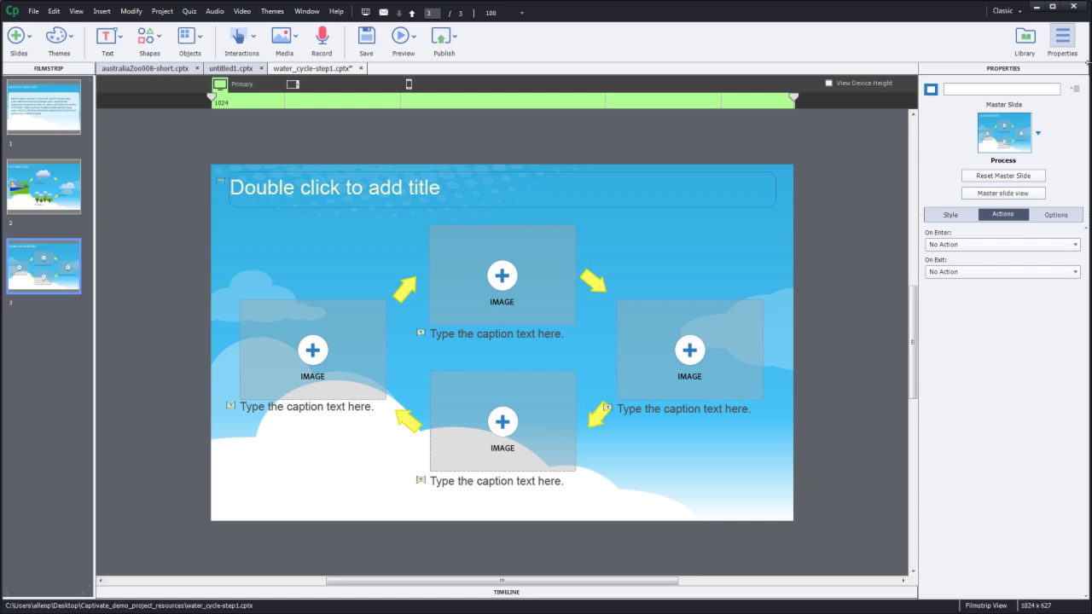
Try master layouts on slide 3: Caption & Content - Right, then Caption & Content - Left.
click(1031, 137)
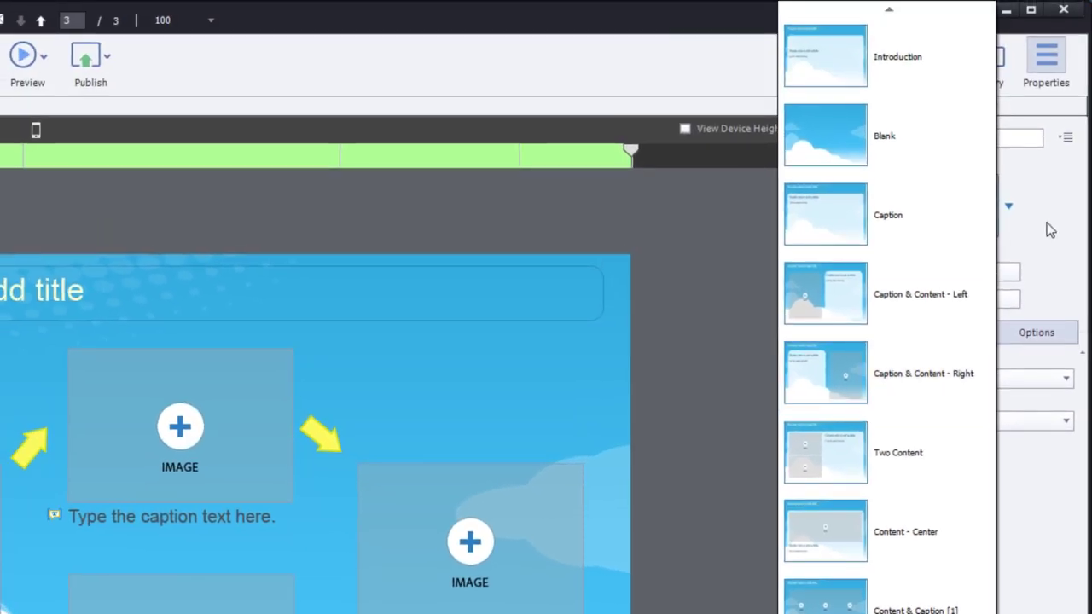
click(1048, 227)
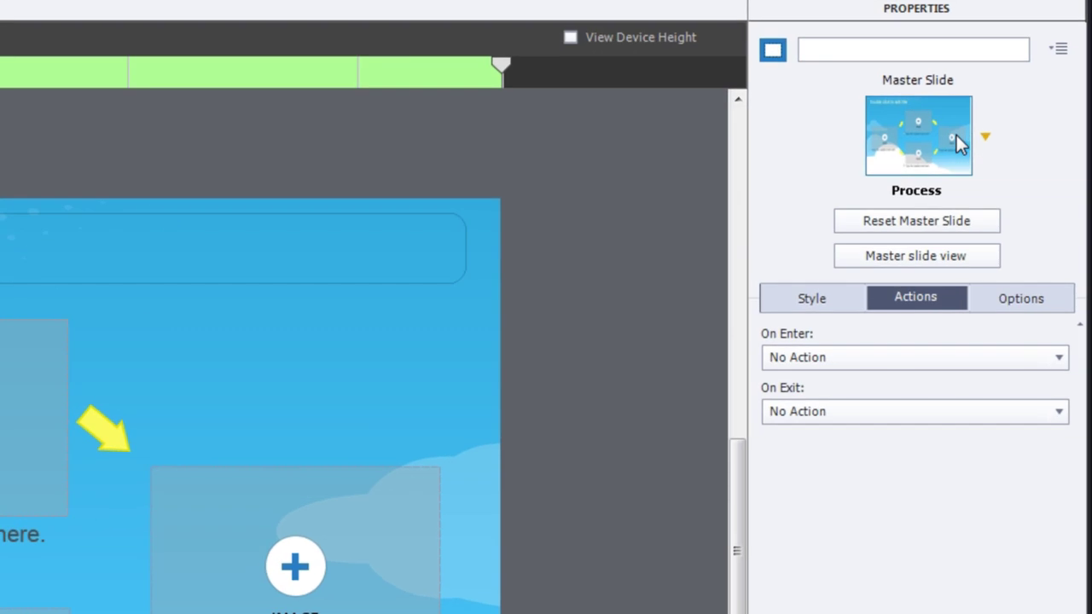
click(957, 136)
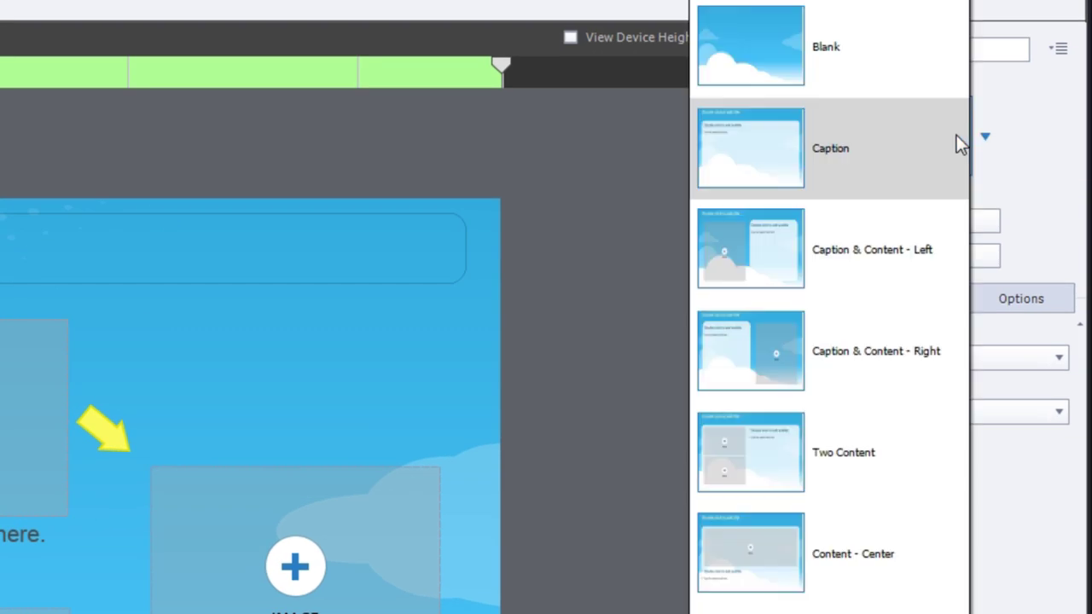
click(806, 360)
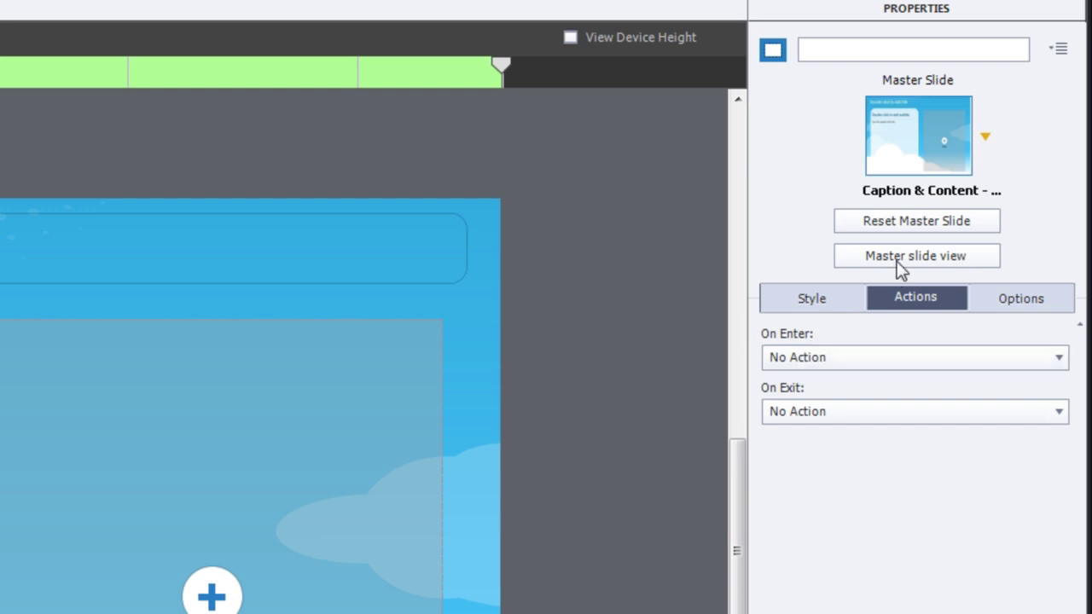
click(954, 154)
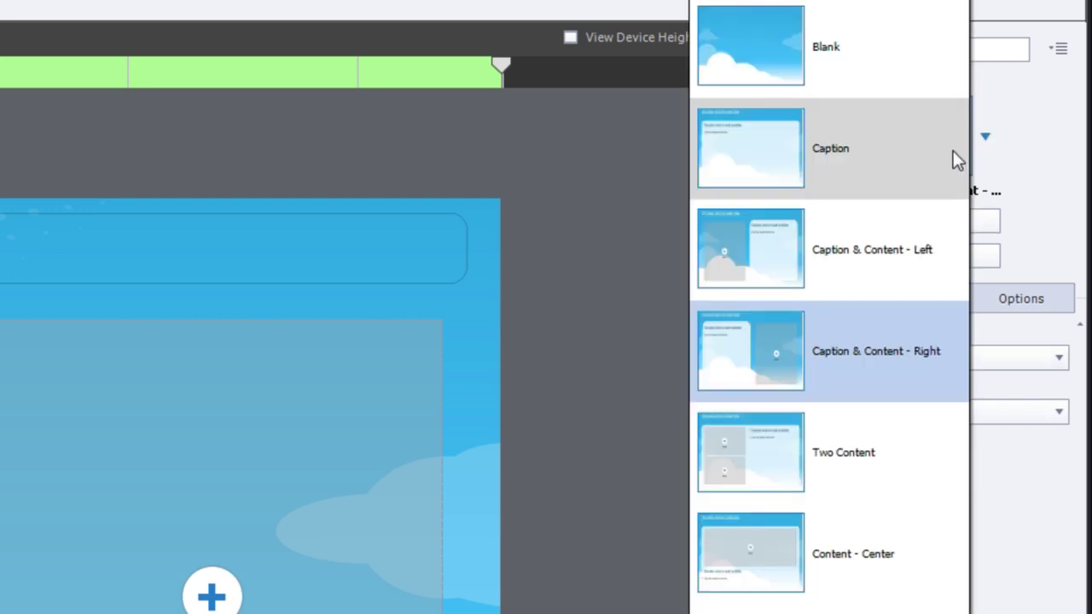
click(859, 269)
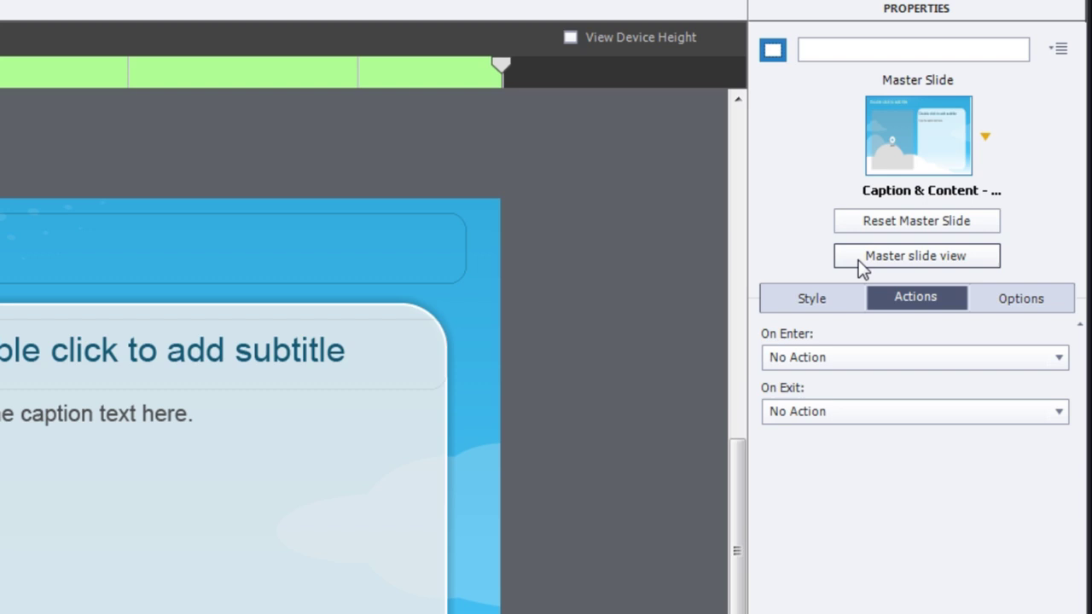
click(955, 153)
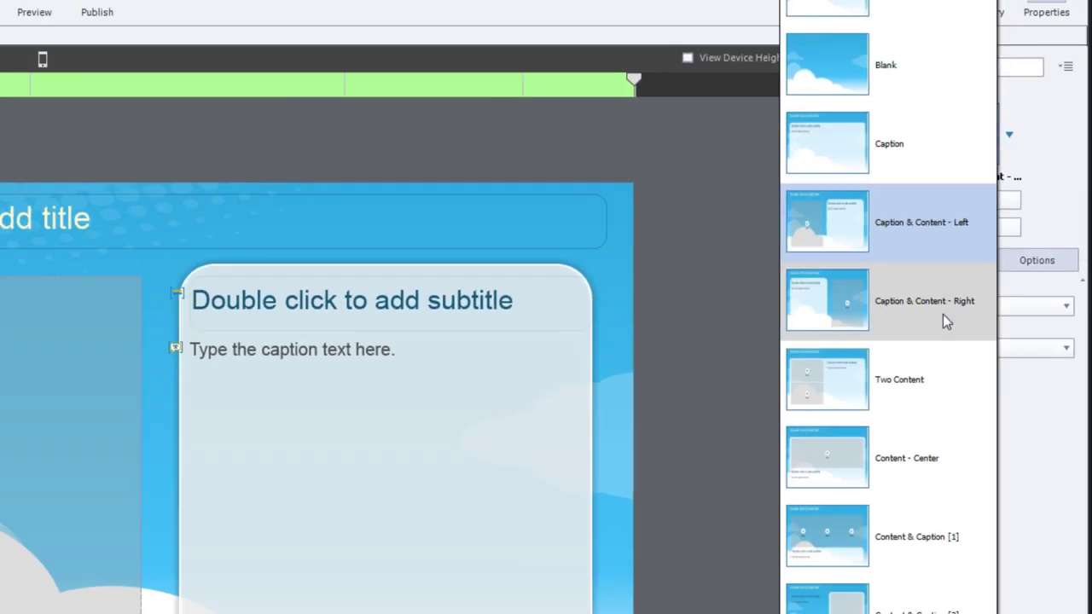
Switch slide 3 back to Caption & Content - Right and set its On Exit action to Pause.
click(905, 378)
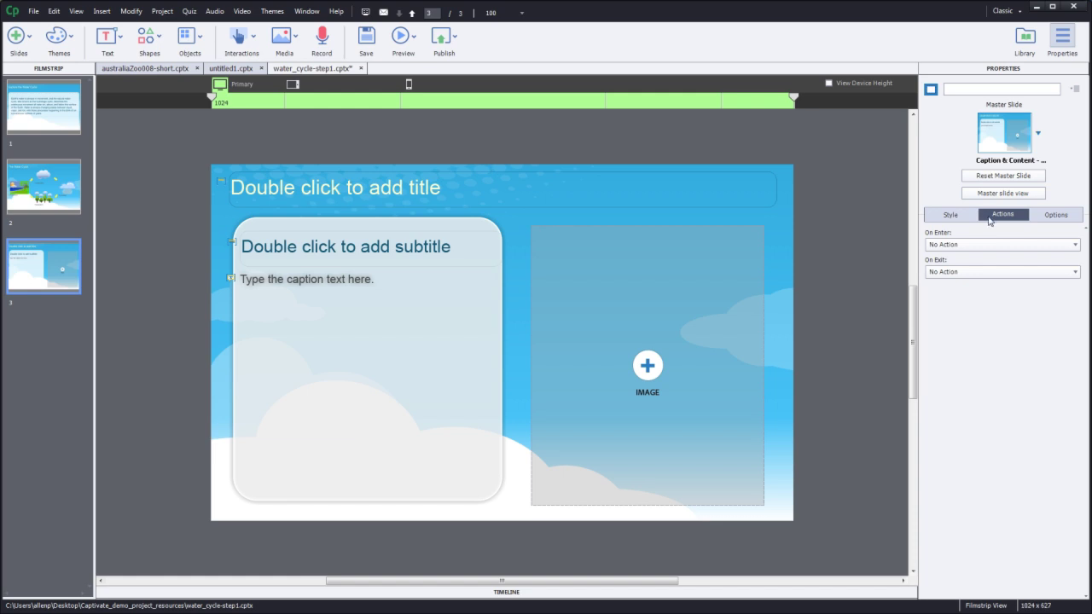
click(976, 273)
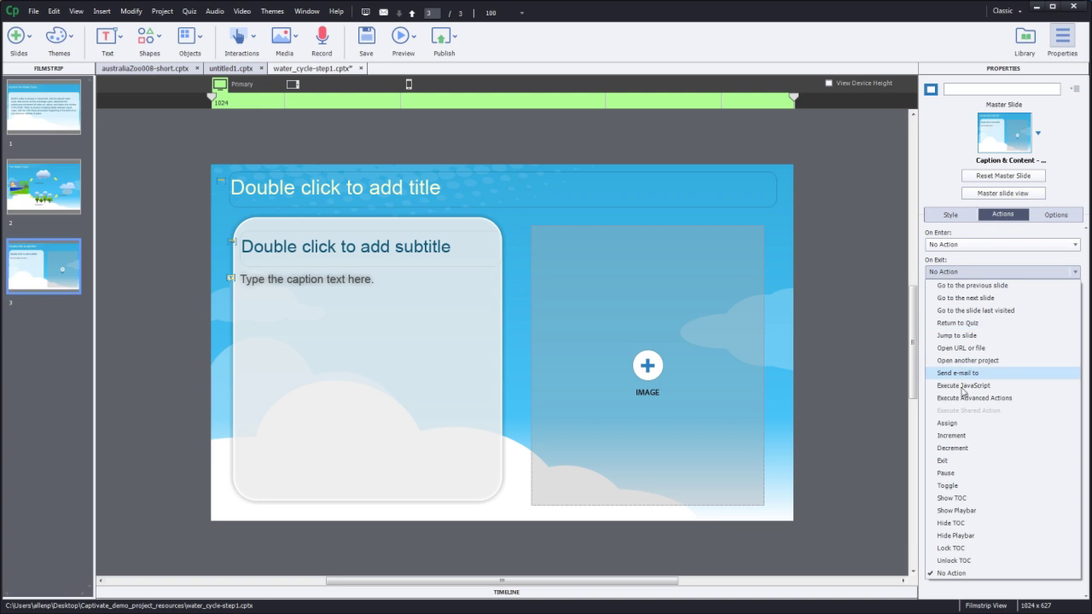
click(954, 474)
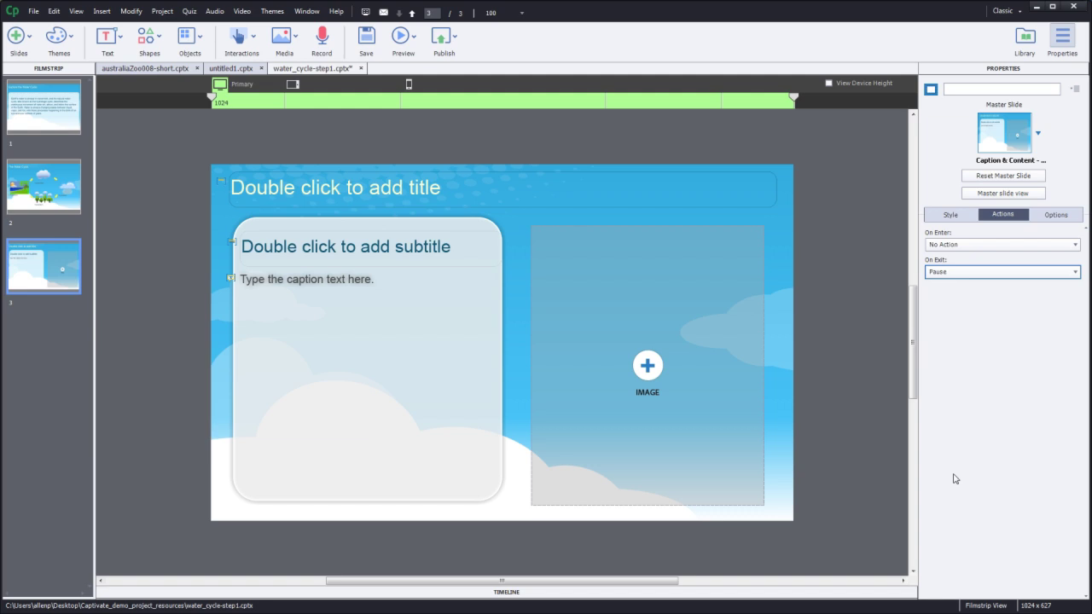
Copy slide 3 and paste it three times, giving six slides in the Filmstrip.
click(53, 290)
key(ctrl+c)
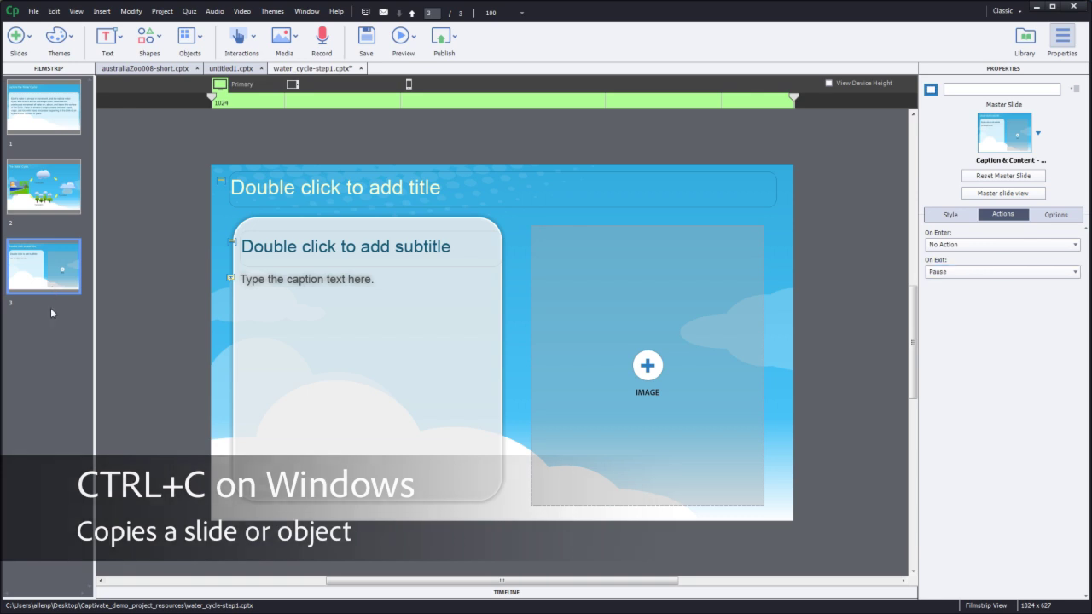
key(ctrl+c)
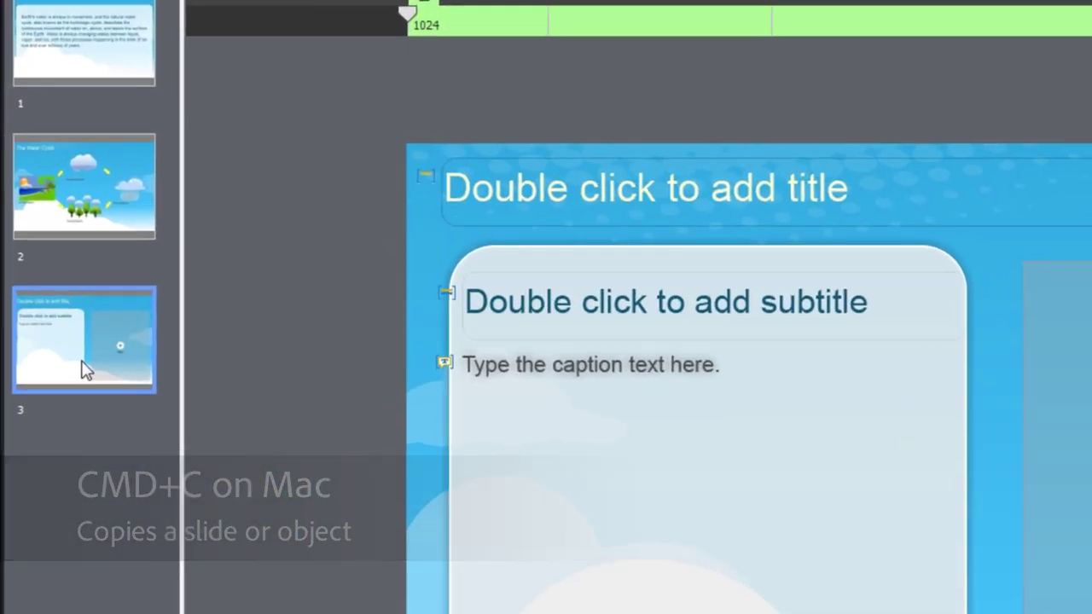
right_click(58, 314)
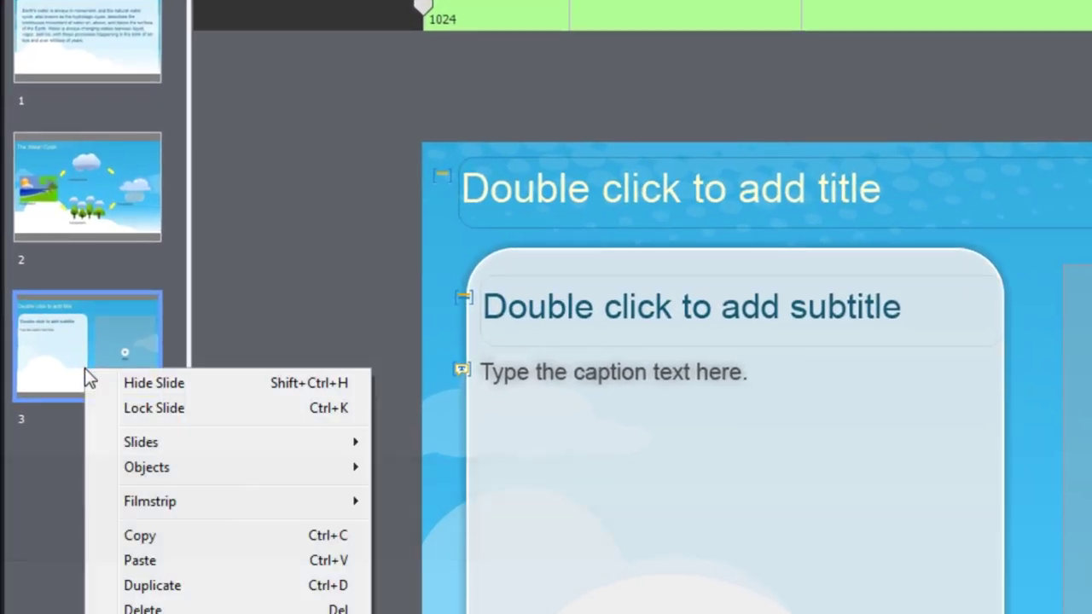
click(141, 536)
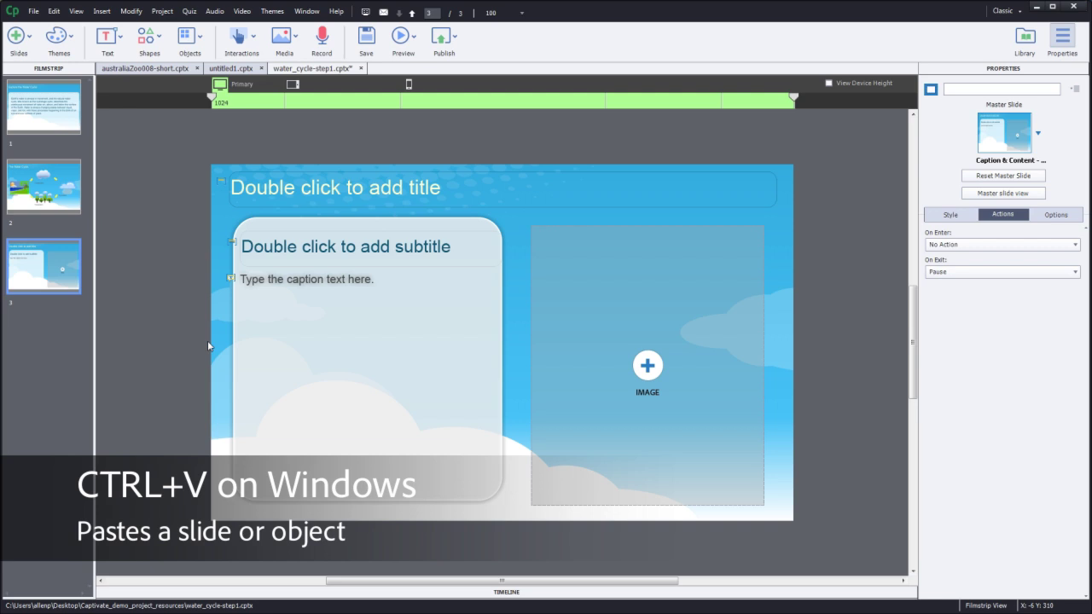
key(ctrl+v)
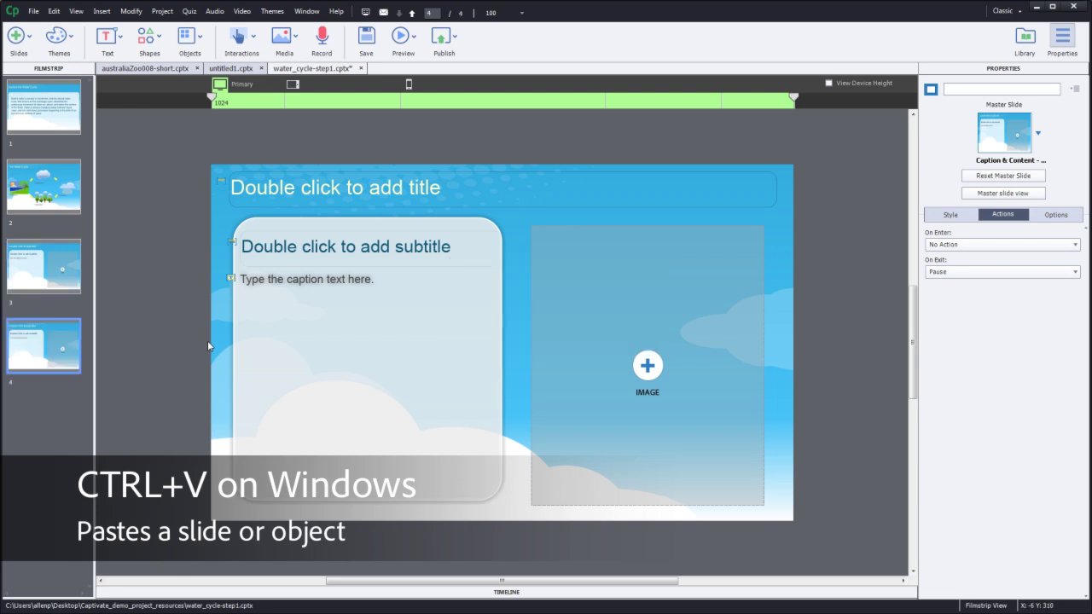
key(ctrl+v)
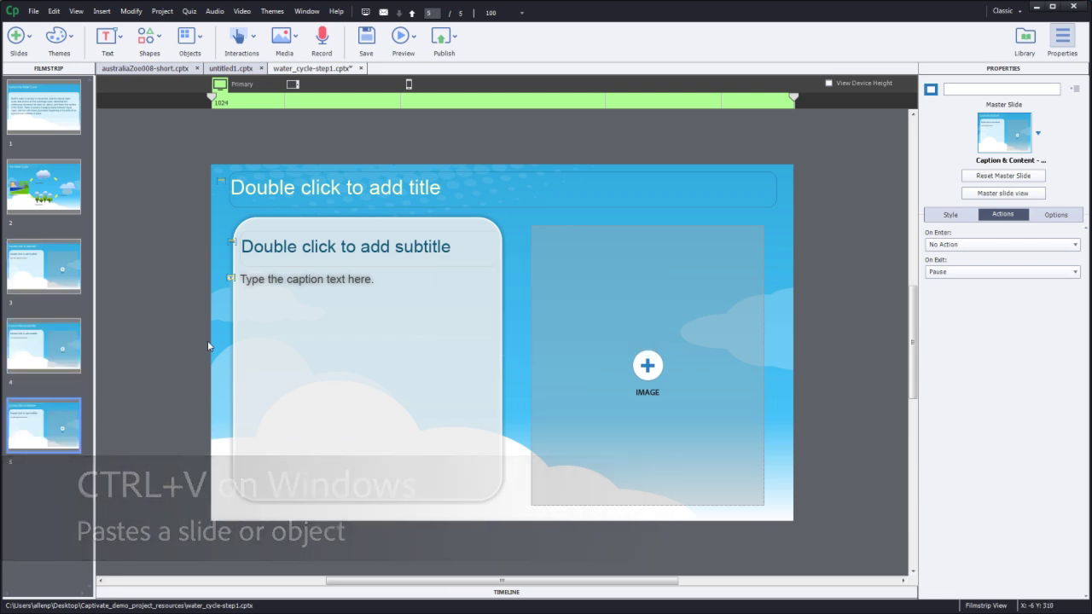
key(ctrl+v)
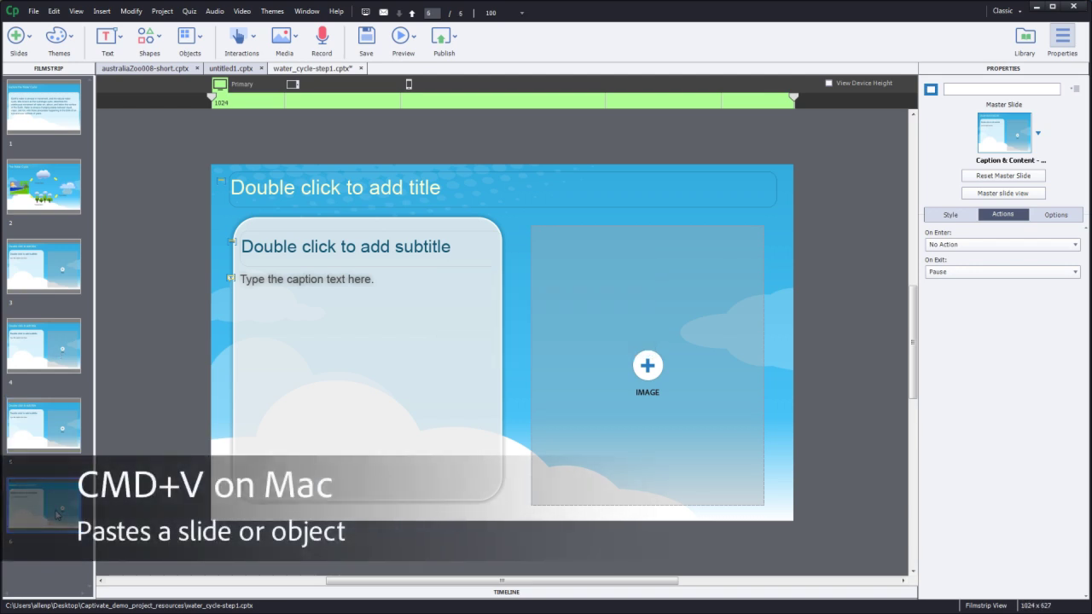
click(69, 292)
click(56, 334)
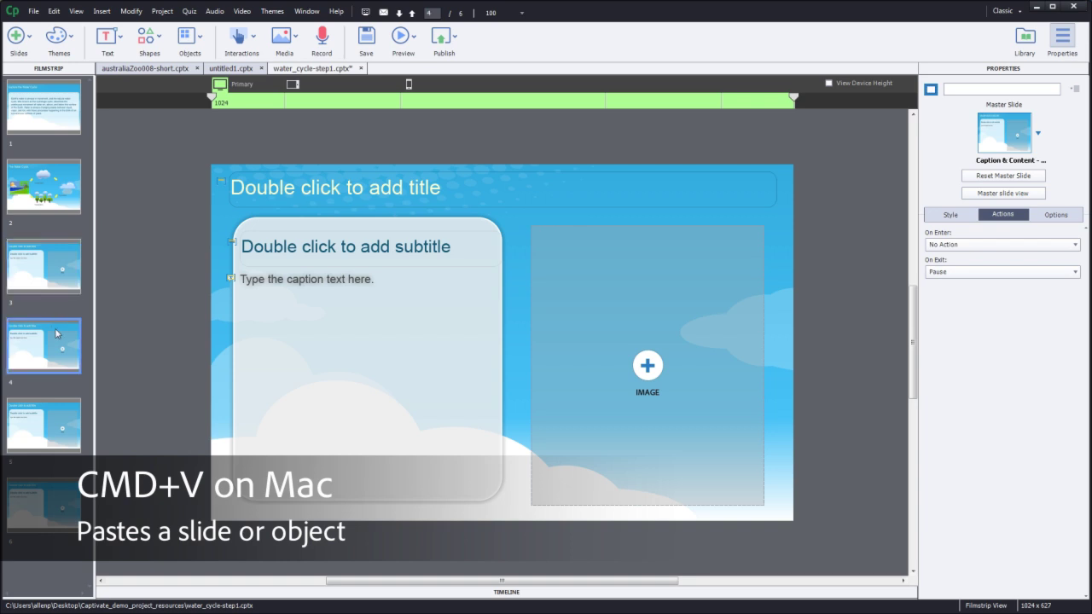
Name slide 1 'Intro'.
click(66, 132)
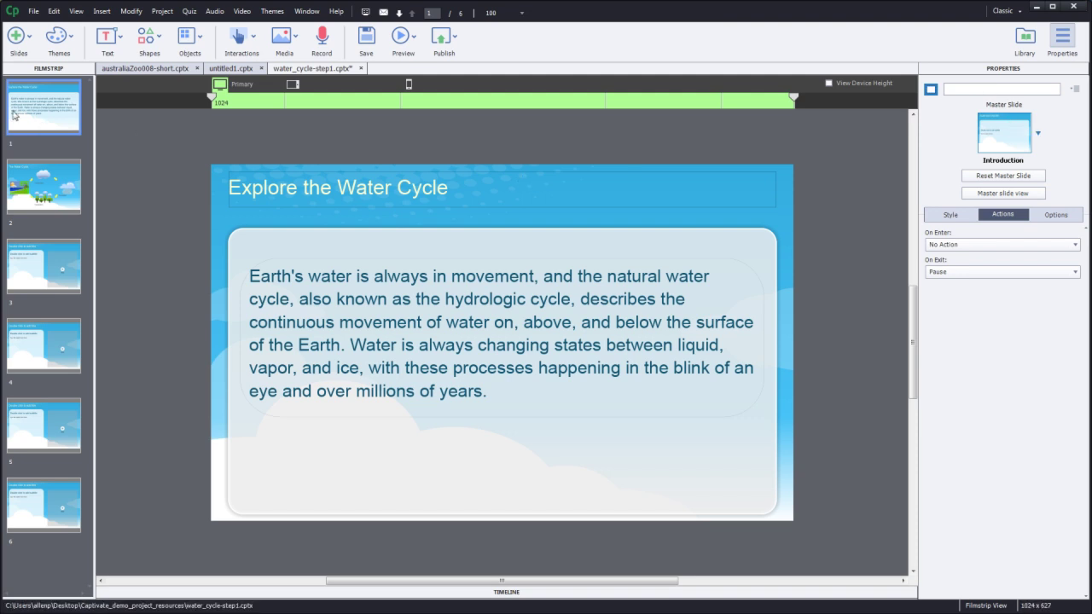
click(979, 86)
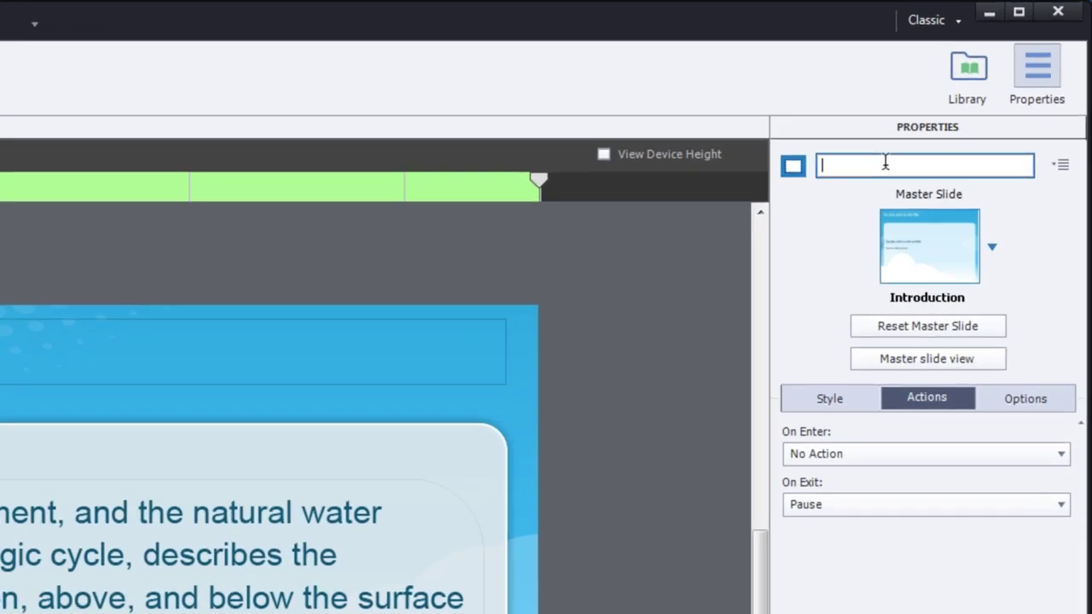
text(Intro)
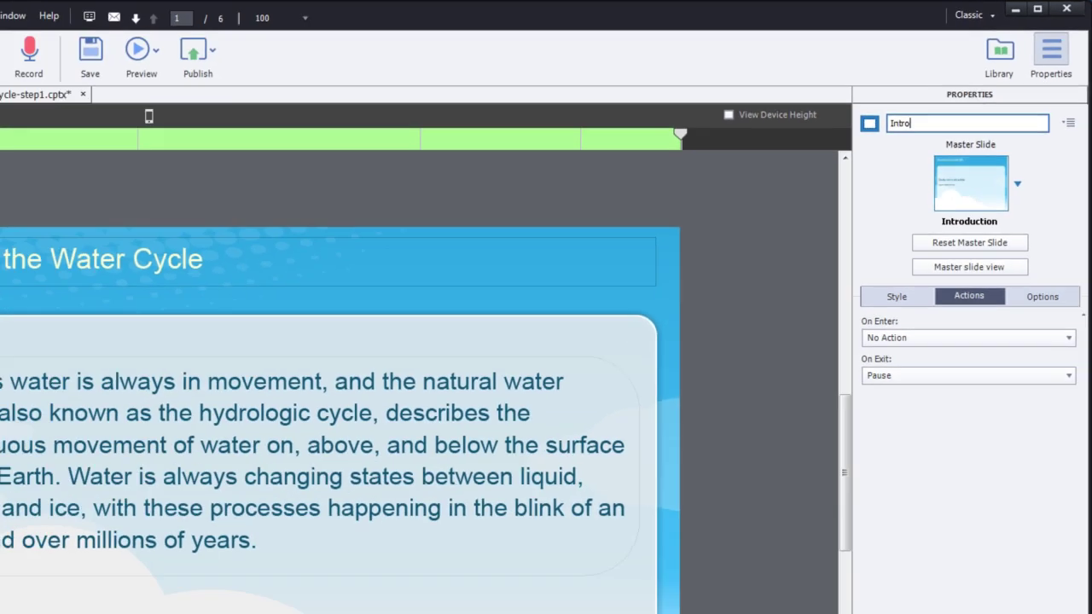
Name slide 2 'Process'.
click(44, 186)
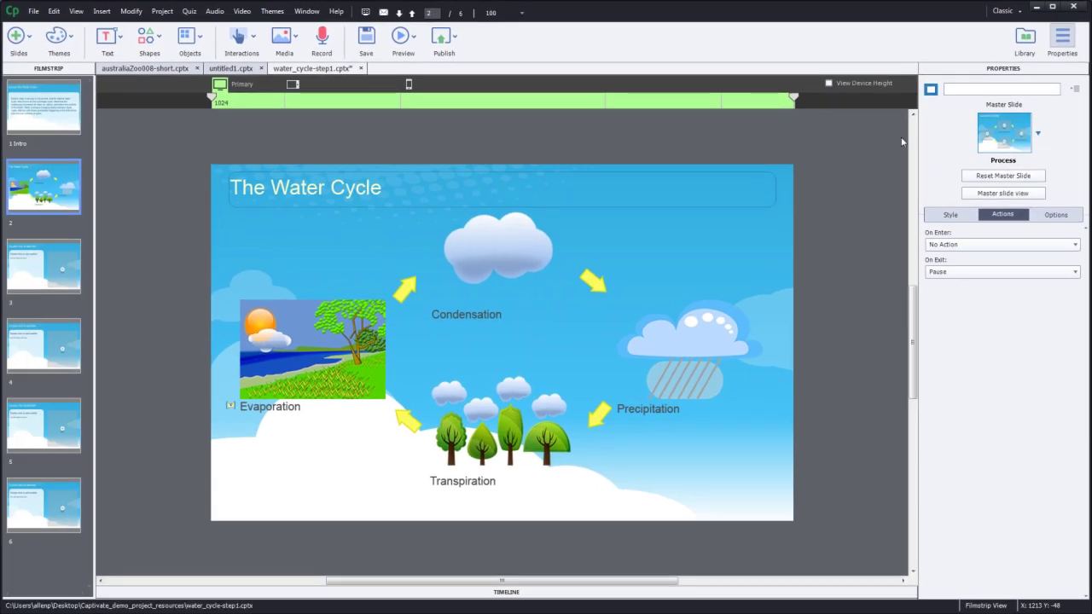
click(970, 89)
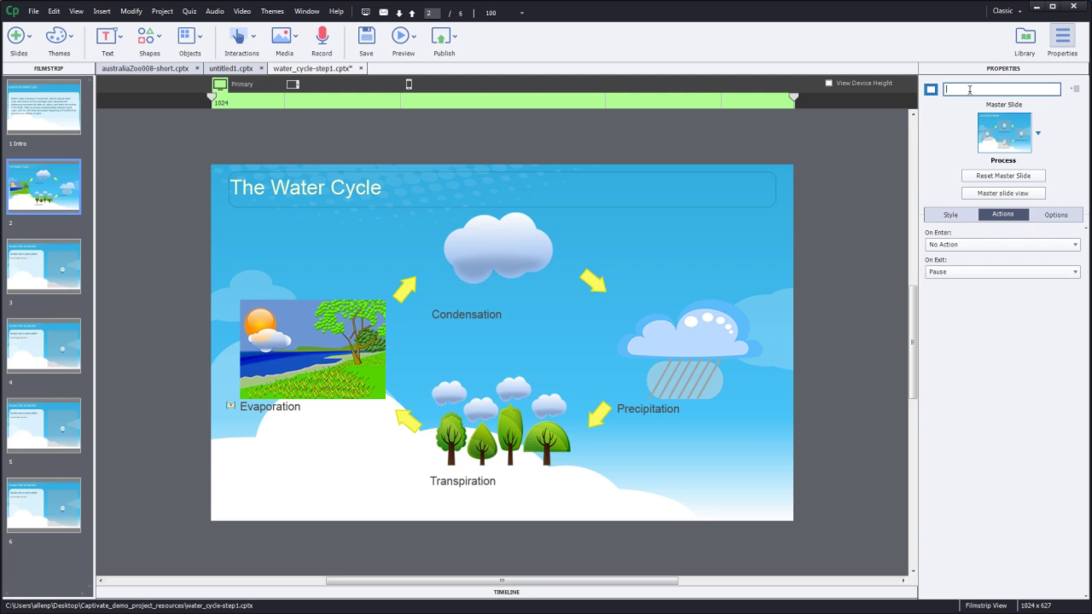
text(Process)
click(32, 285)
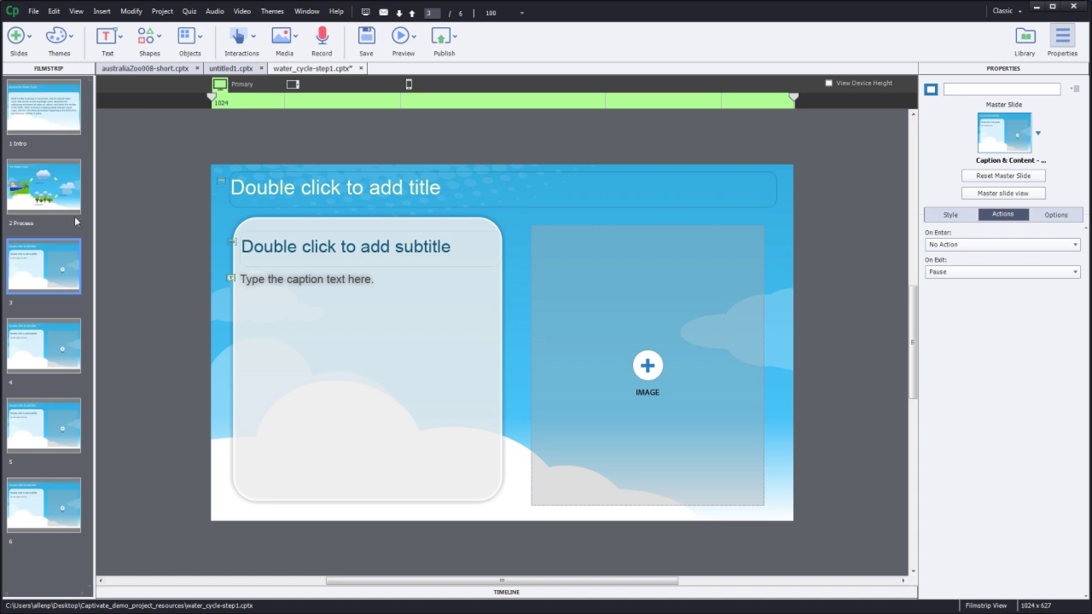
click(72, 208)
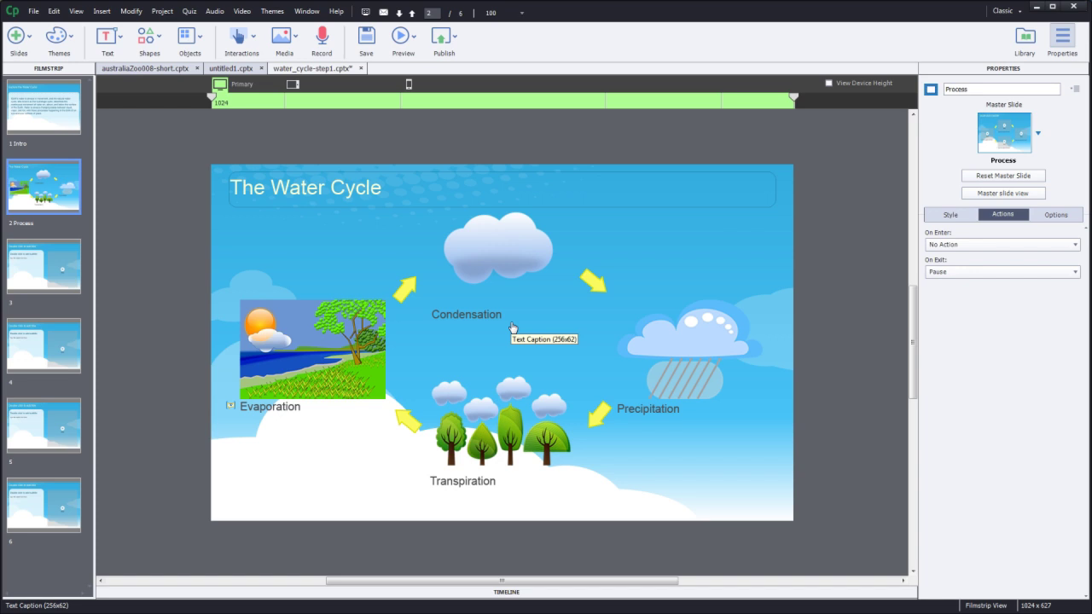
Name slide 3 'Condensation'.
click(67, 284)
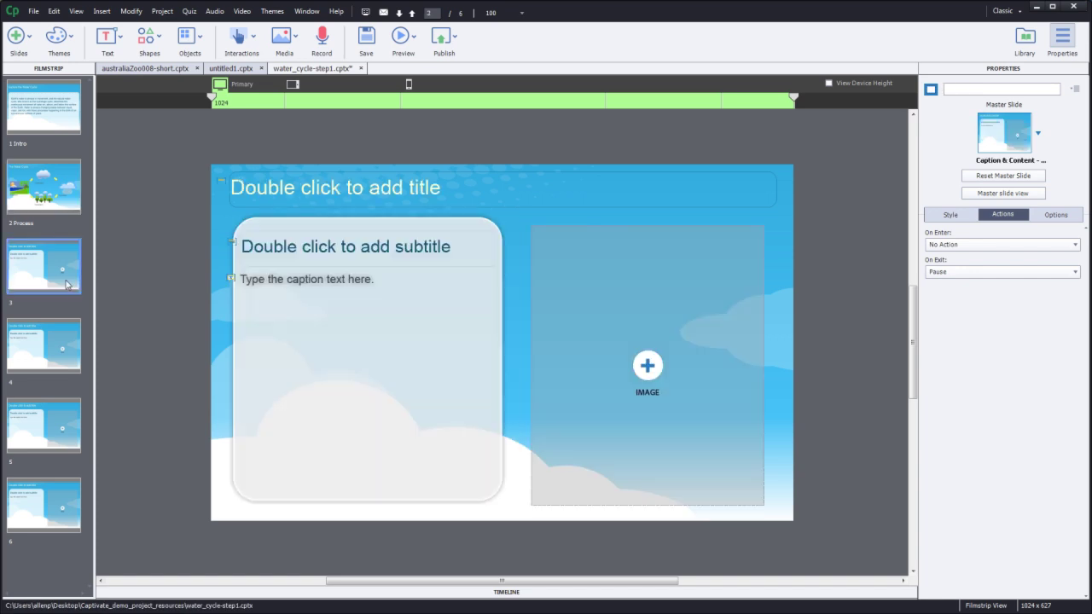
click(952, 88)
text(Condensation)
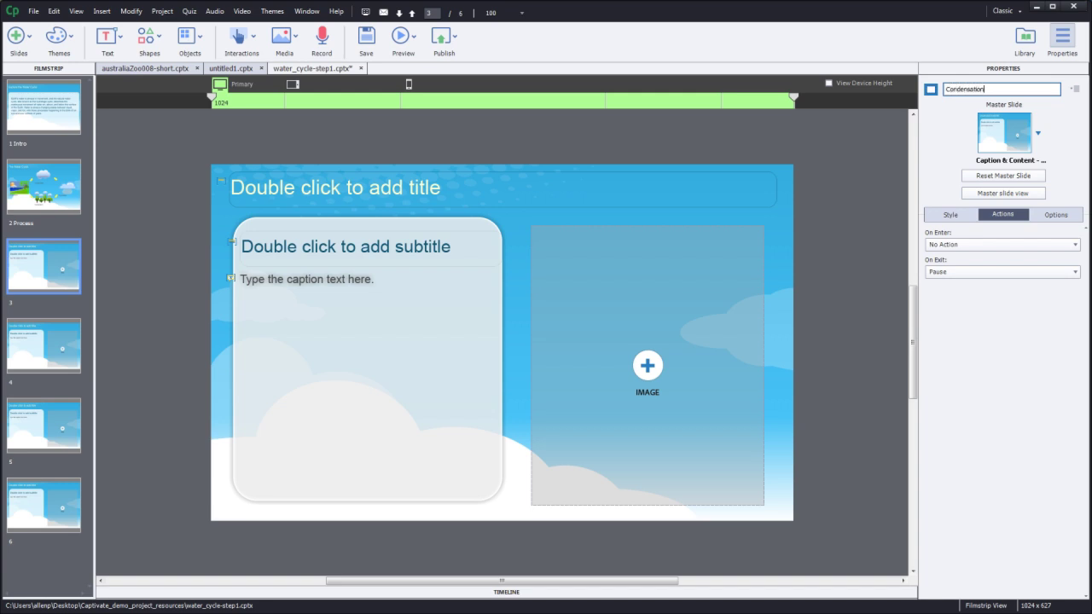
key(Return)
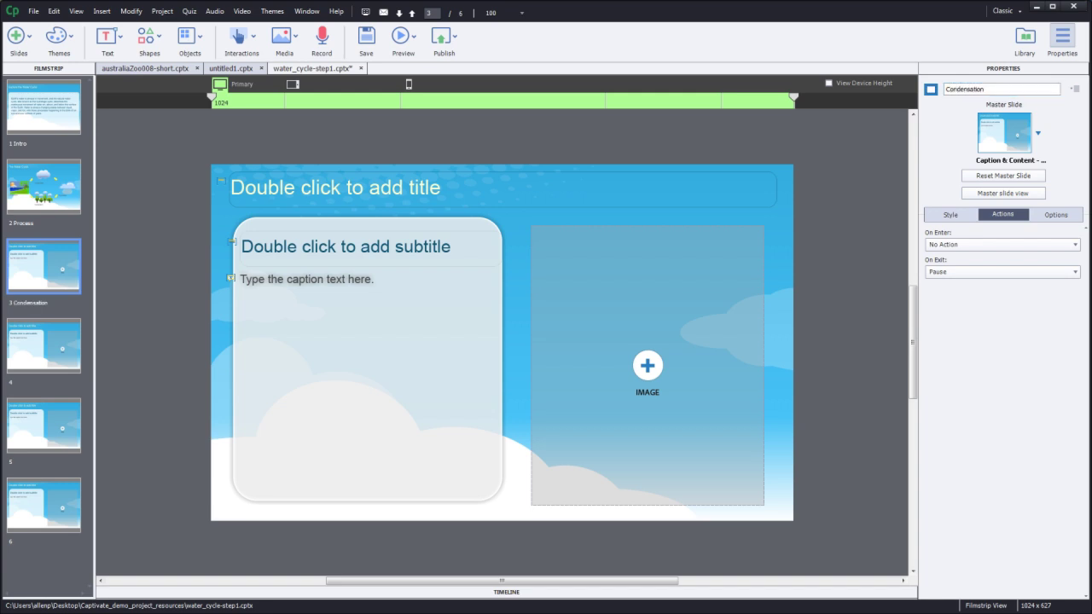
Type 'Condensation' as the slide 3 title.
double_click(327, 198)
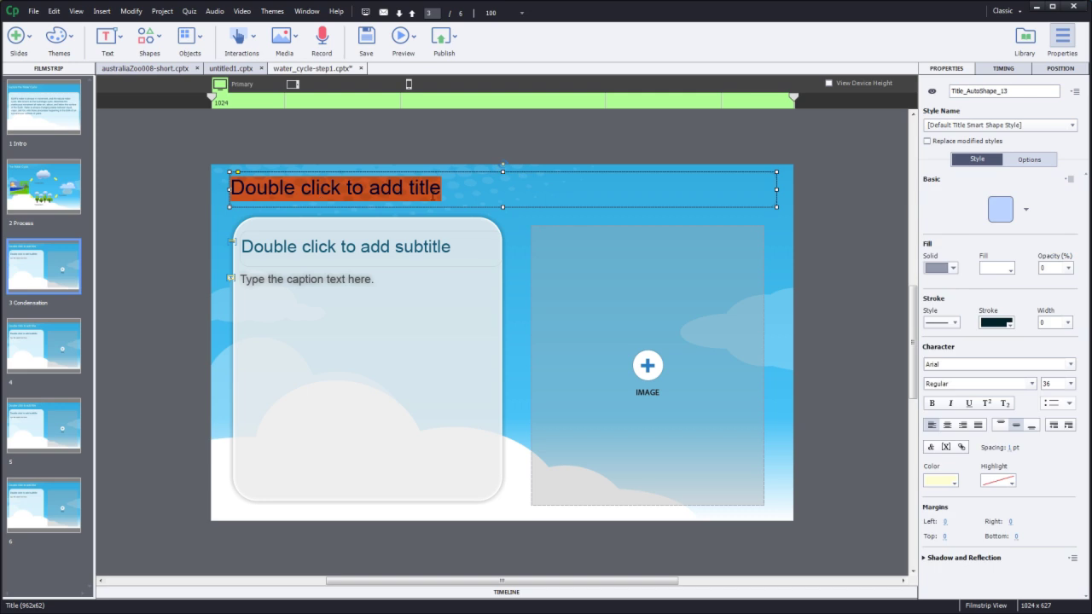
text(Conde)
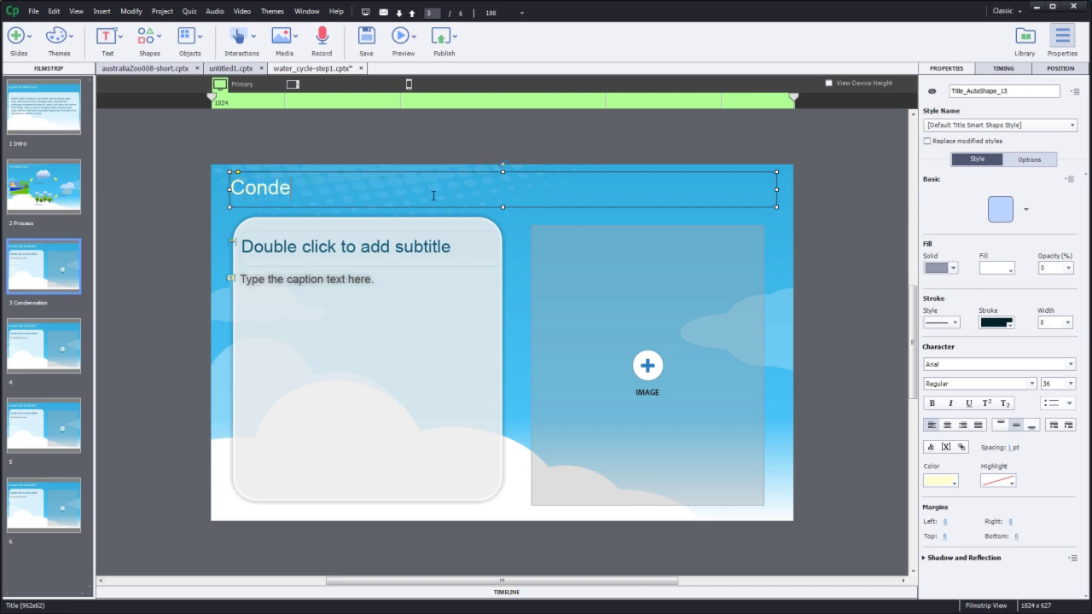
text(nsation)
click(183, 300)
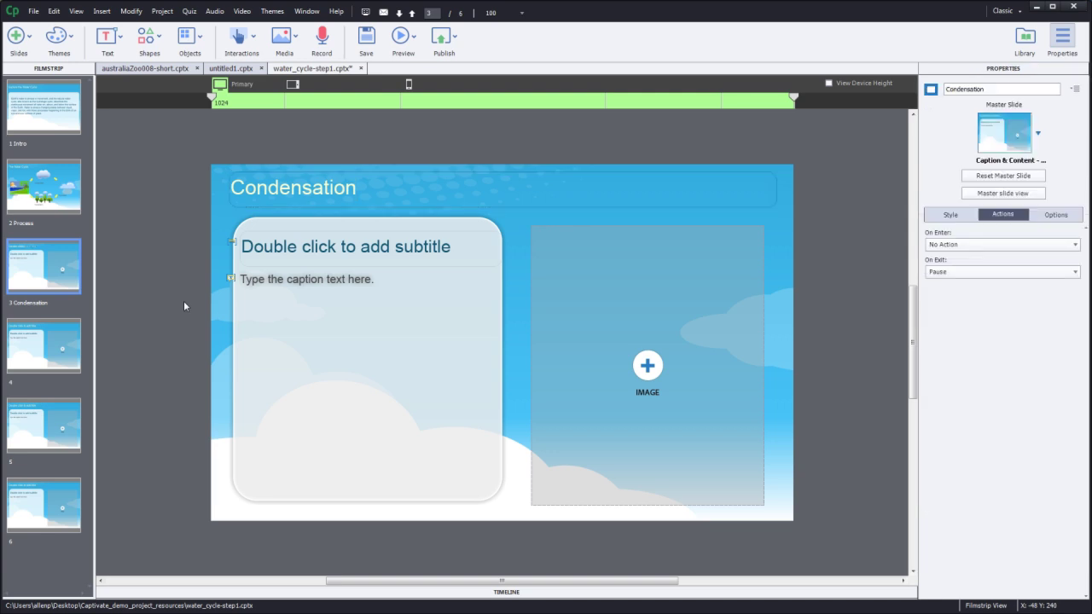
Paste the Condensation heading from the Notepad notes into the subtitle placeholder.
key(alt+Tab)
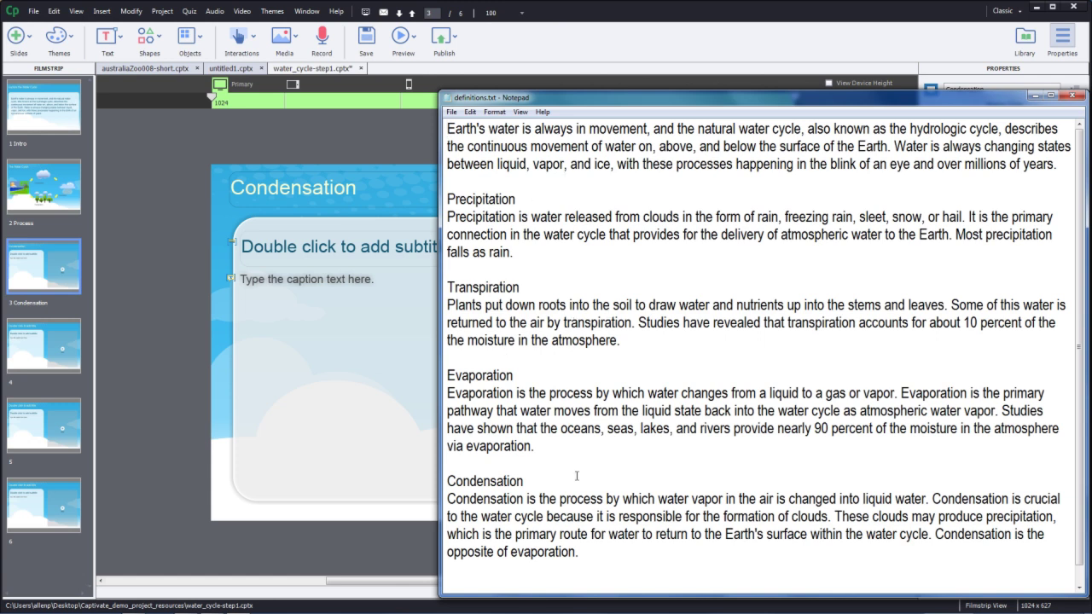
click(537, 484)
drag(536, 484, 449, 482)
key(ctrl+c)
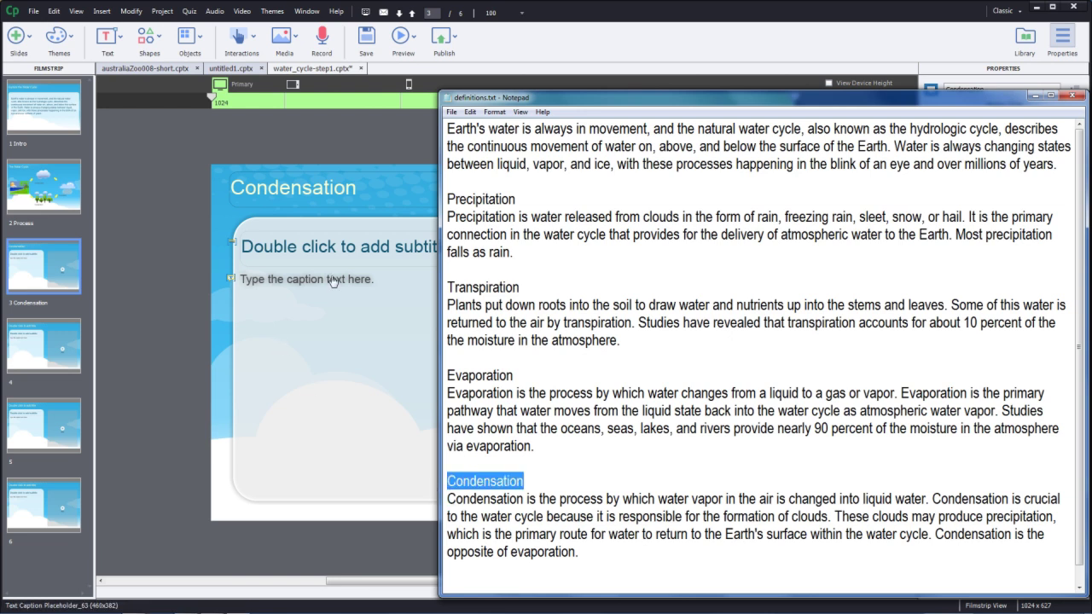
click(340, 249)
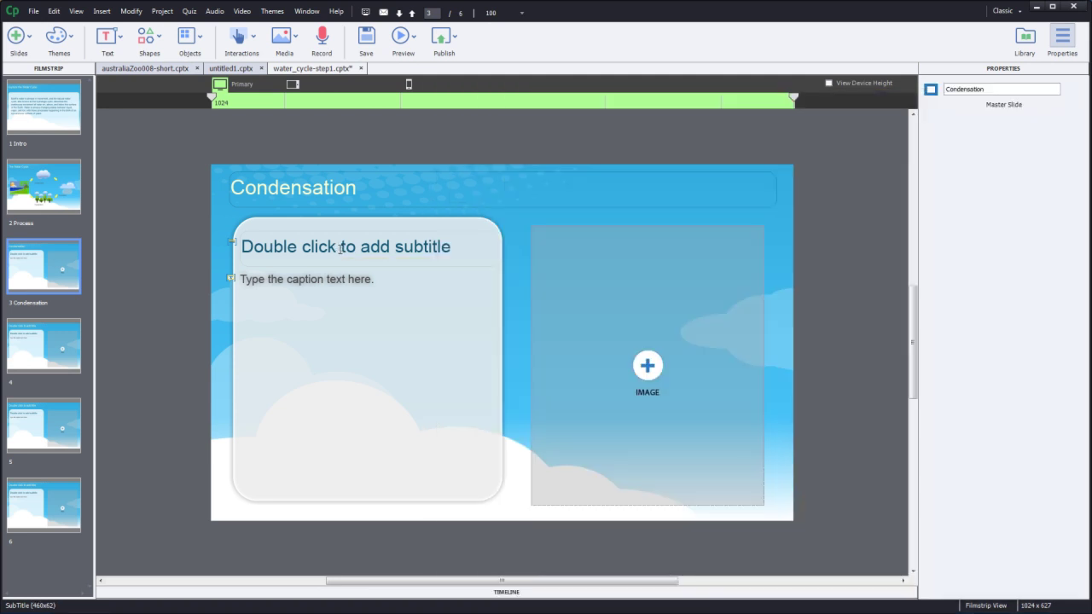
double_click(341, 249)
key(ctrl+v)
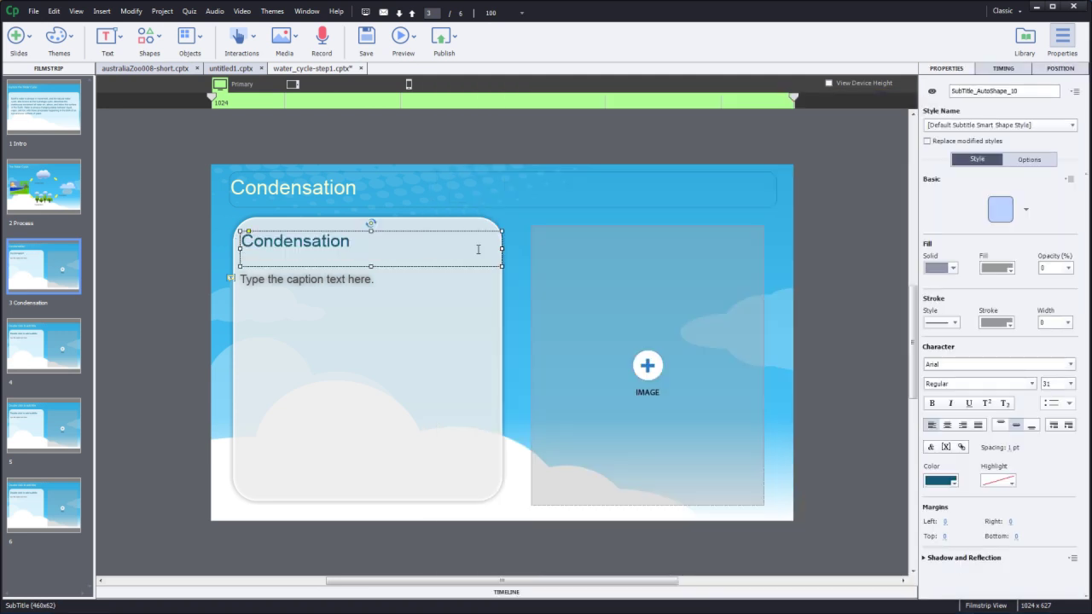
Copy the Condensation paragraph from Notepad and paste it into the caption placeholder.
key(alt+Tab)
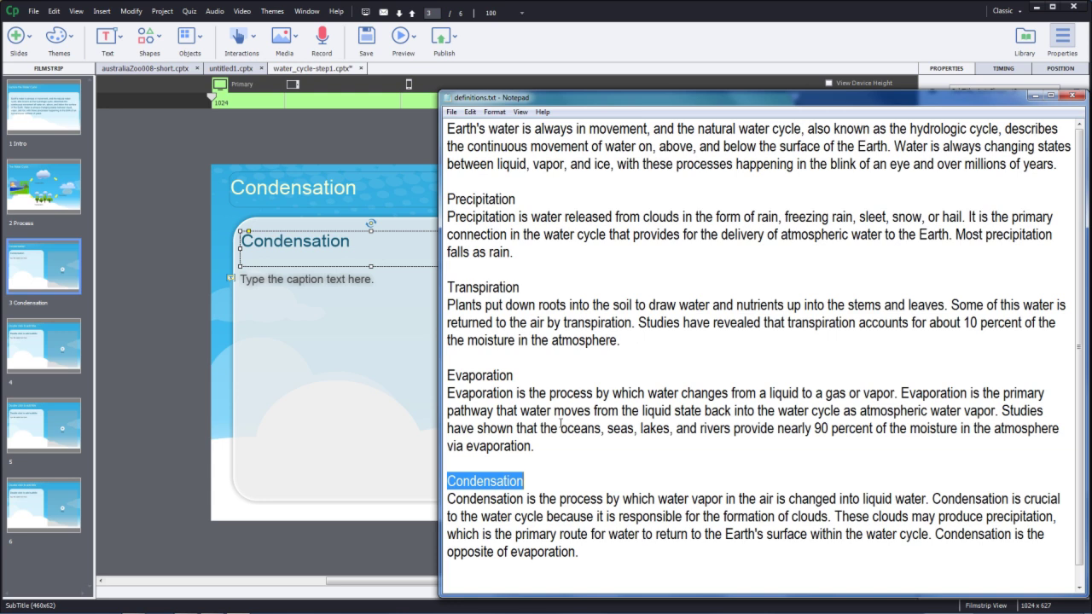
drag(578, 553, 438, 506)
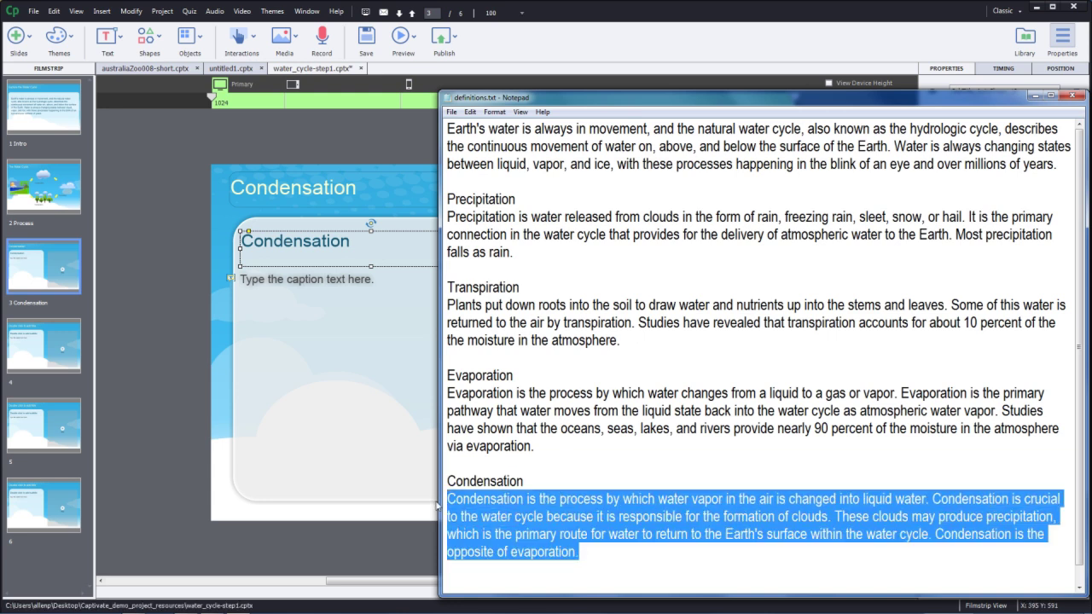
key(ctrl+c)
double_click(301, 282)
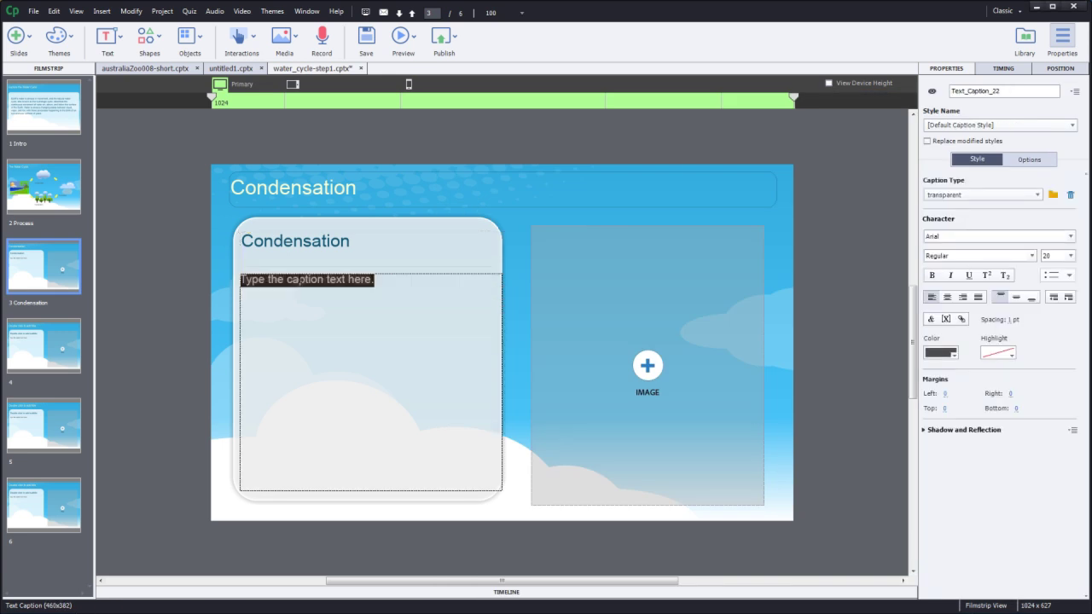
key(ctrl+v)
click(181, 344)
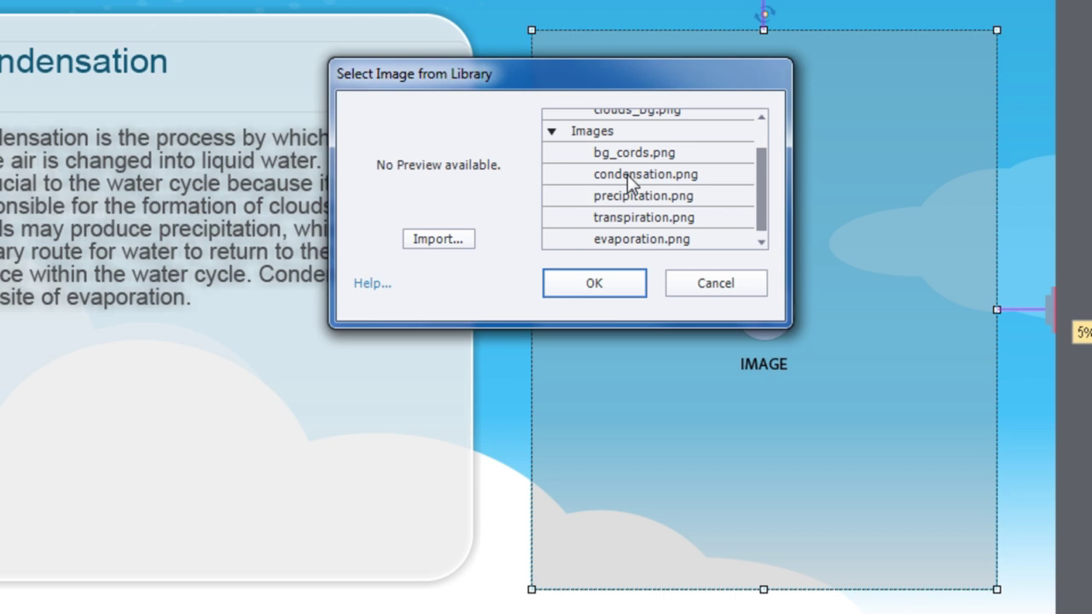
Insert condensation.png from the library into the slide's image placeholder.
click(603, 177)
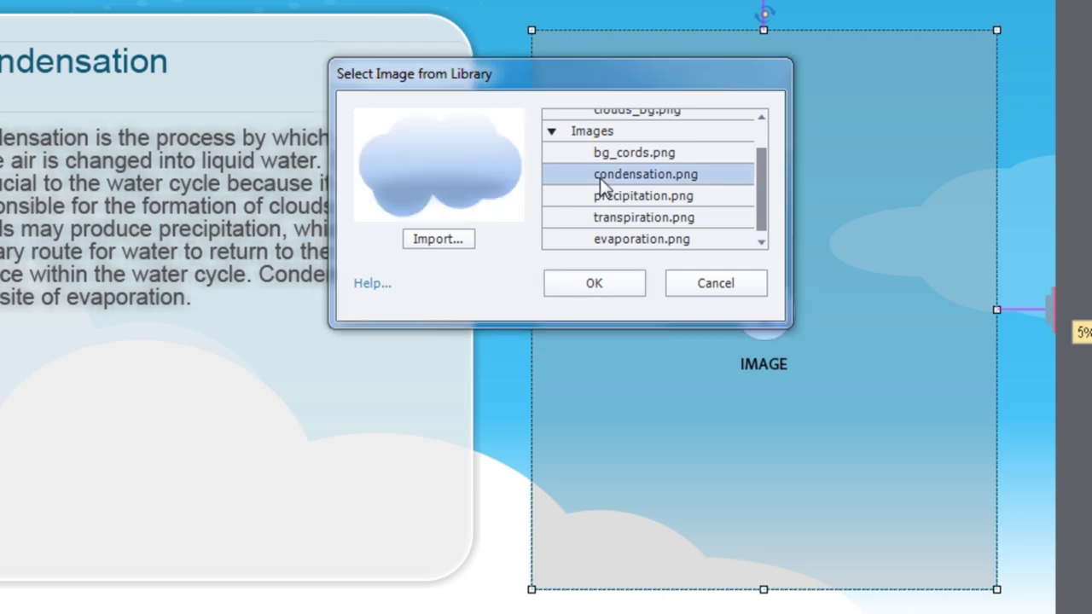
click(614, 283)
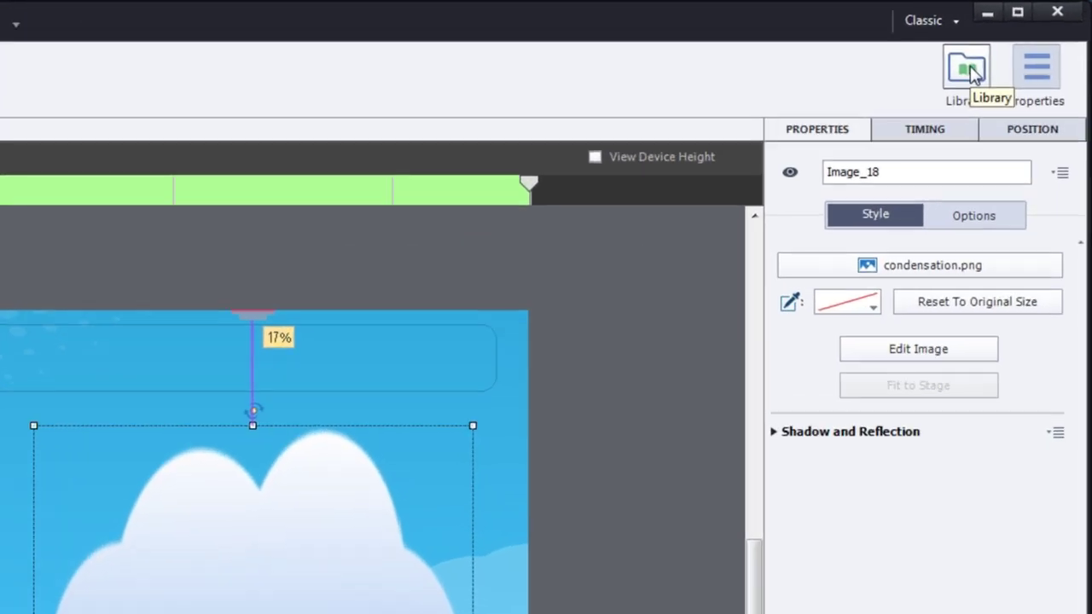
Select the condensation.png cloud image and reset it to its original size.
click(970, 70)
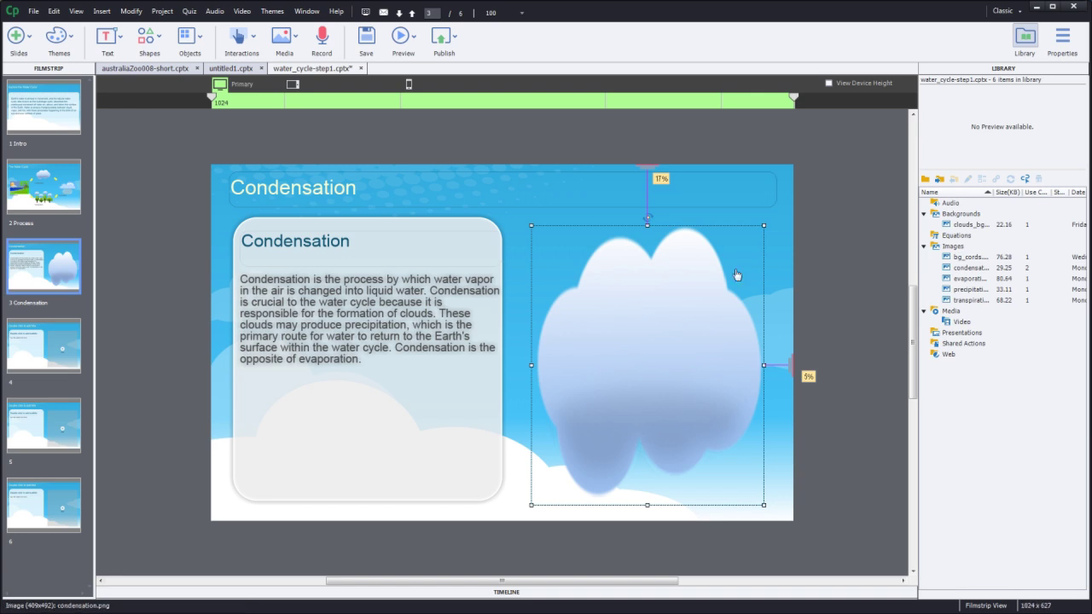
click(821, 279)
click(695, 315)
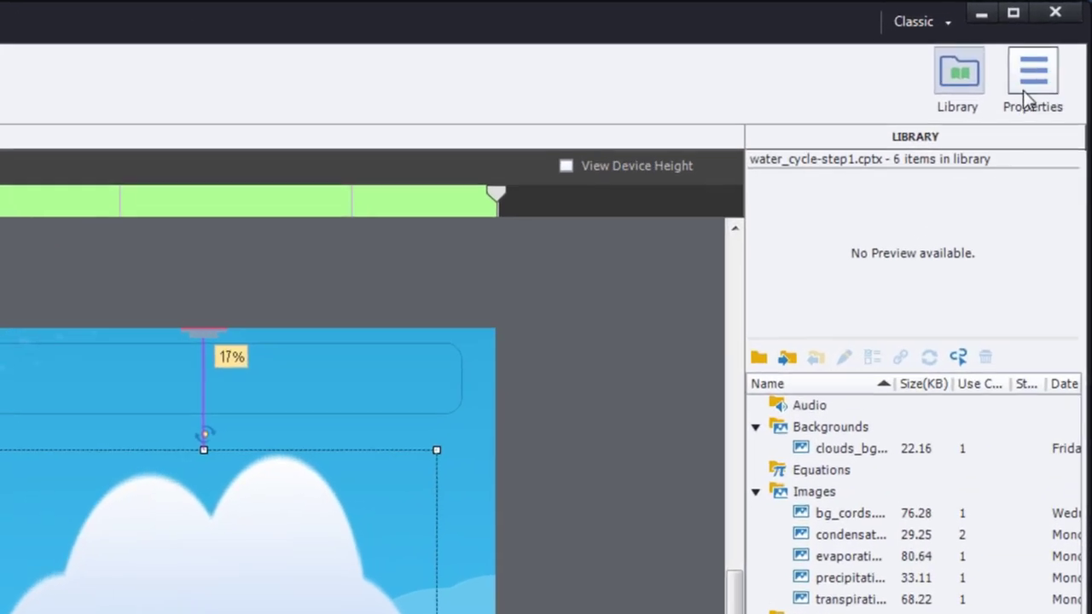
click(1060, 44)
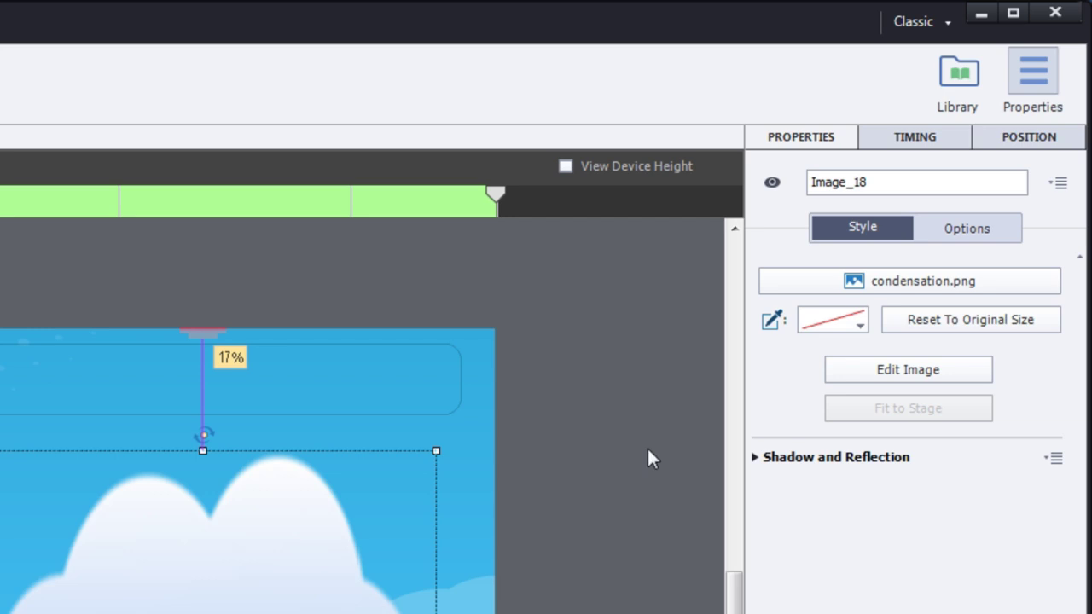
click(981, 329)
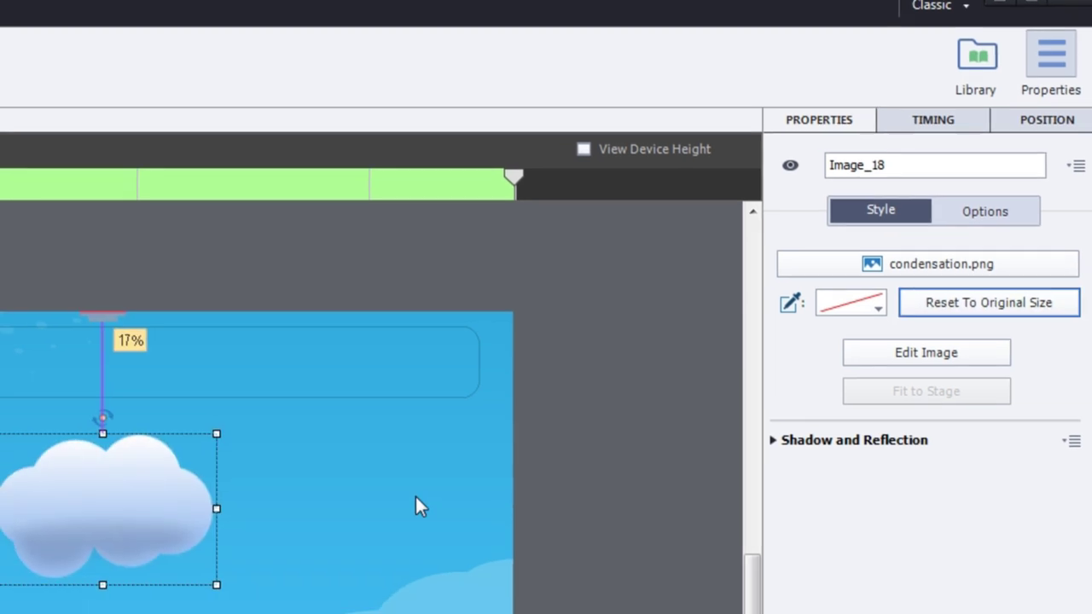